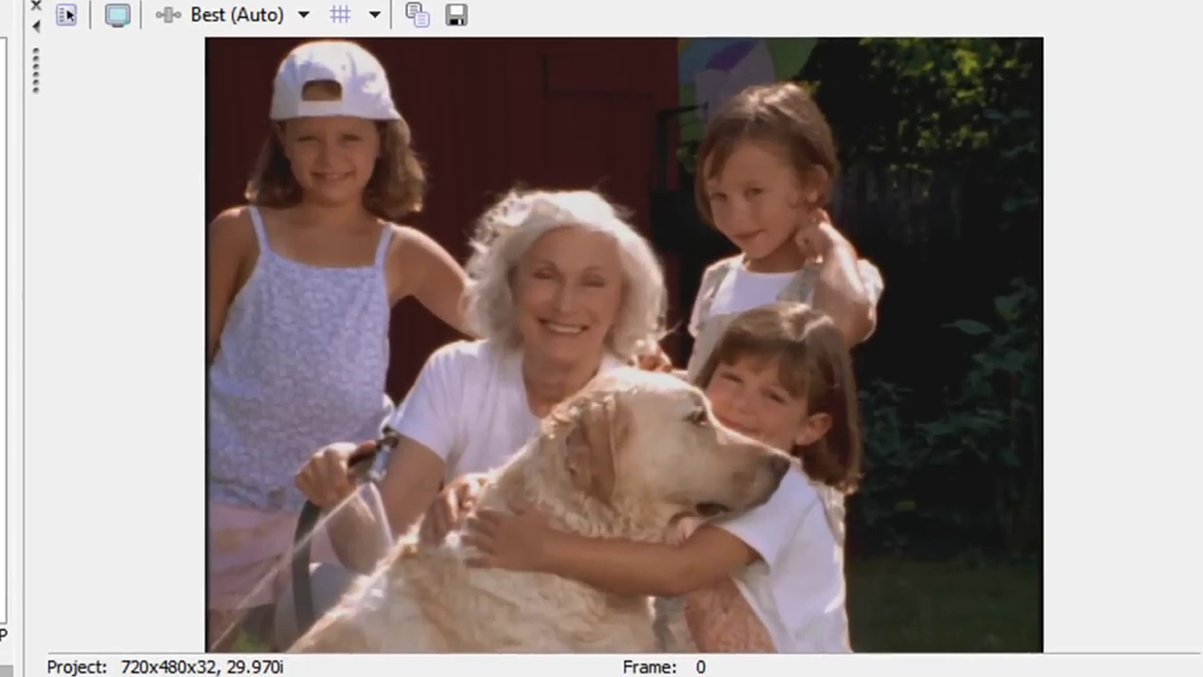
# - Preview the spotlight, then place 00018_VideoTraxx.mov on both top tracks at 00:00:19;29 and select the top copy
pyautogui.click(303, 262)
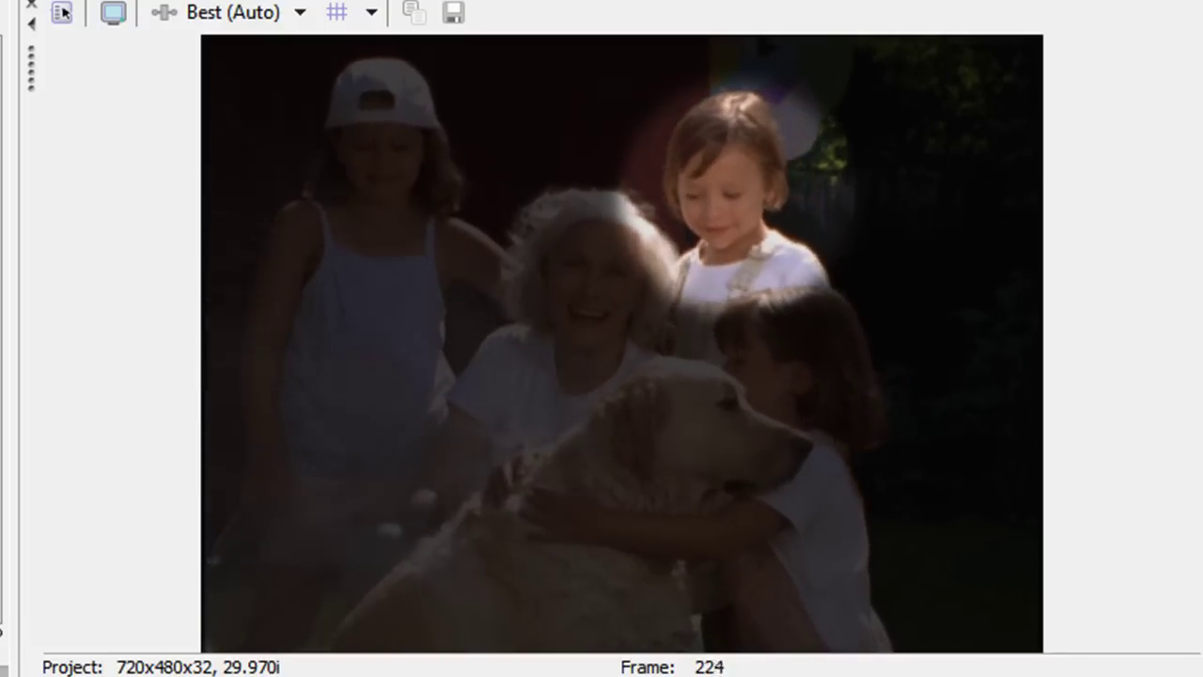
pyautogui.press('space')
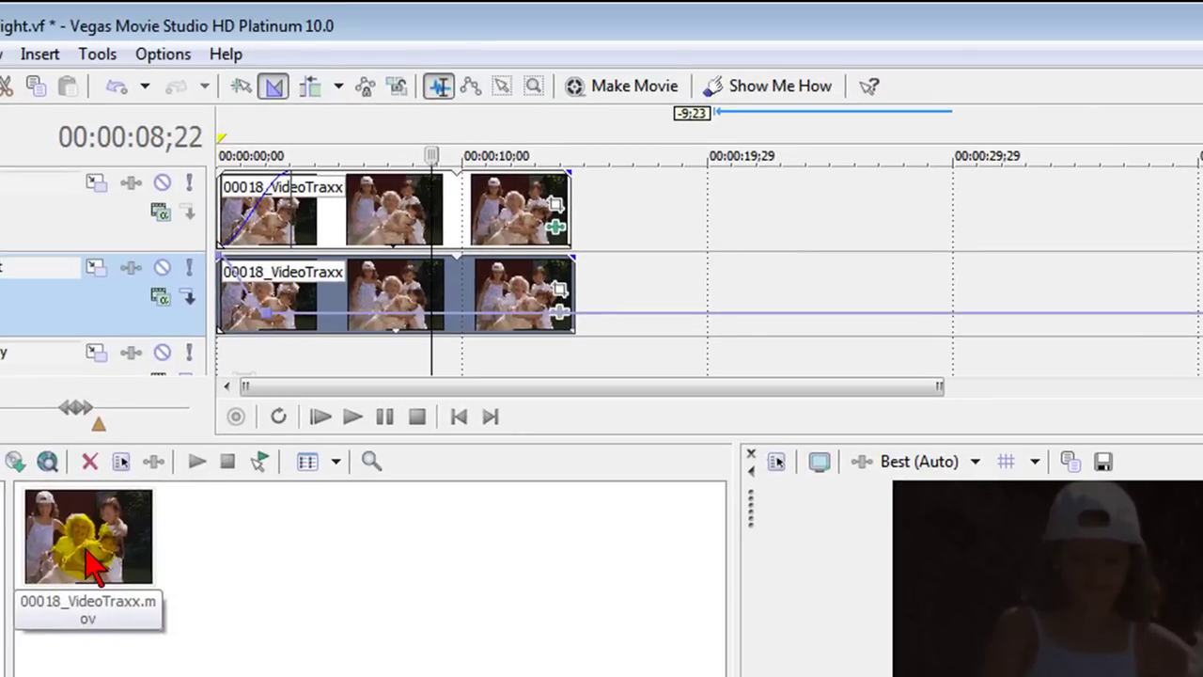
pyautogui.moveTo(91, 562); pyautogui.dragTo(723, 250)
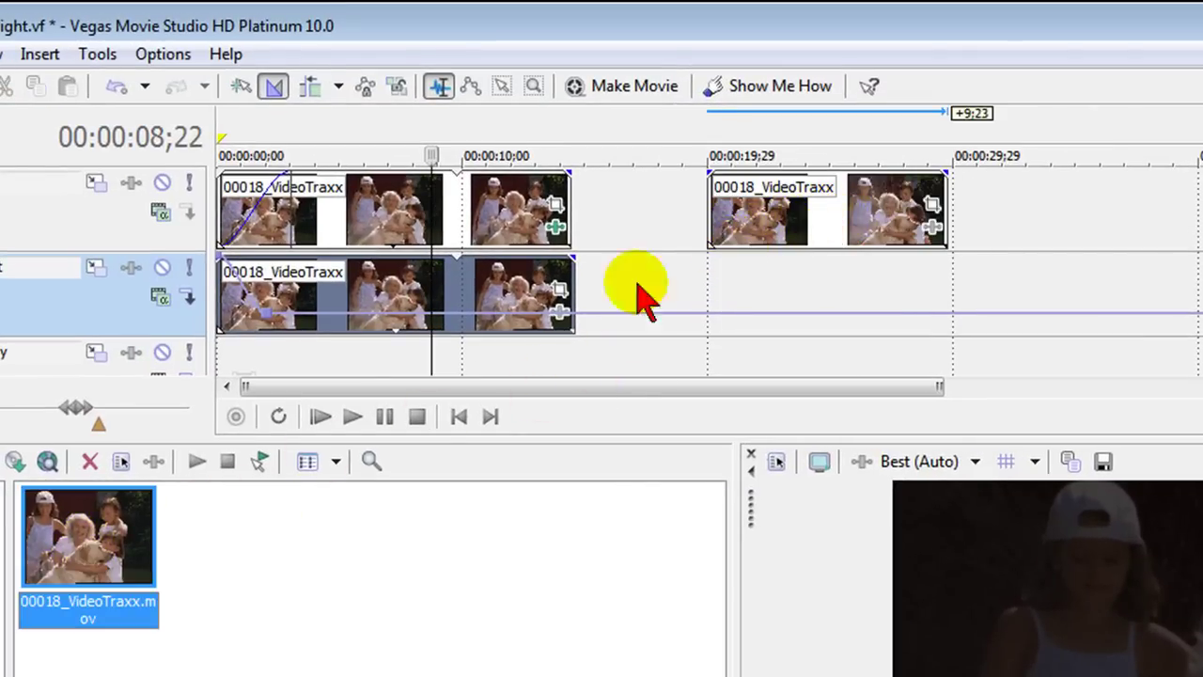
pyautogui.moveTo(122, 559); pyautogui.dragTo(729, 305)
pyautogui.click(779, 235)
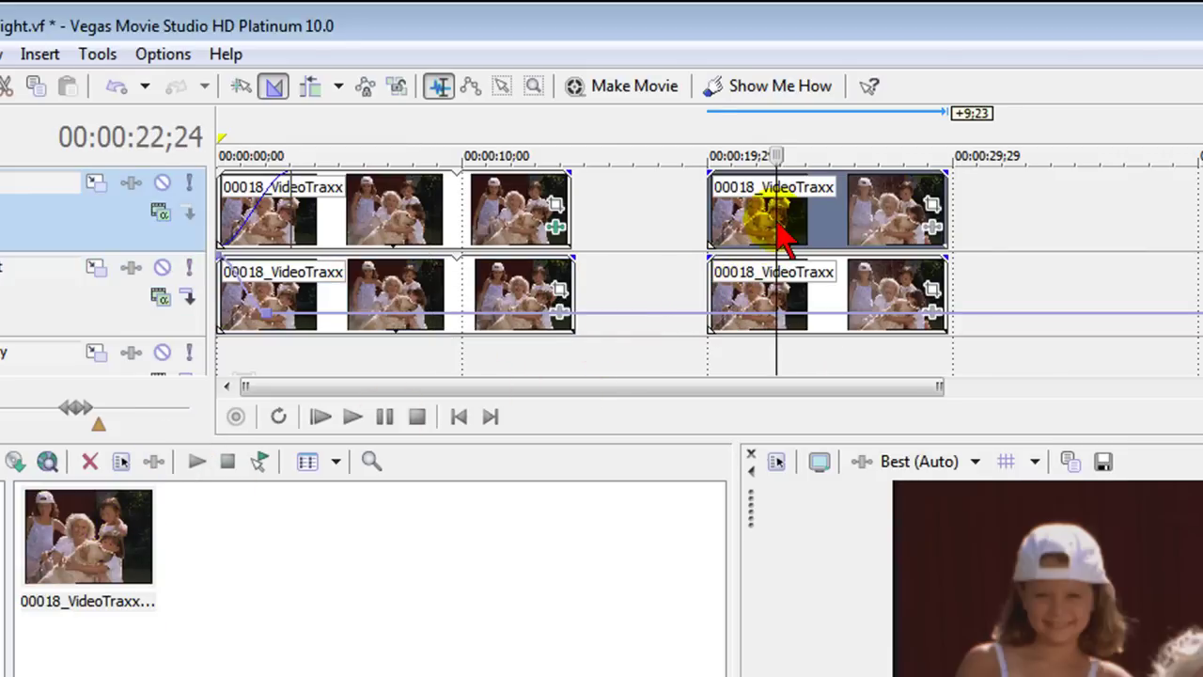
# - Mute the lower duplicate track and bring up the Event FX plug-in chooser for the top clip
pyautogui.click(162, 270)
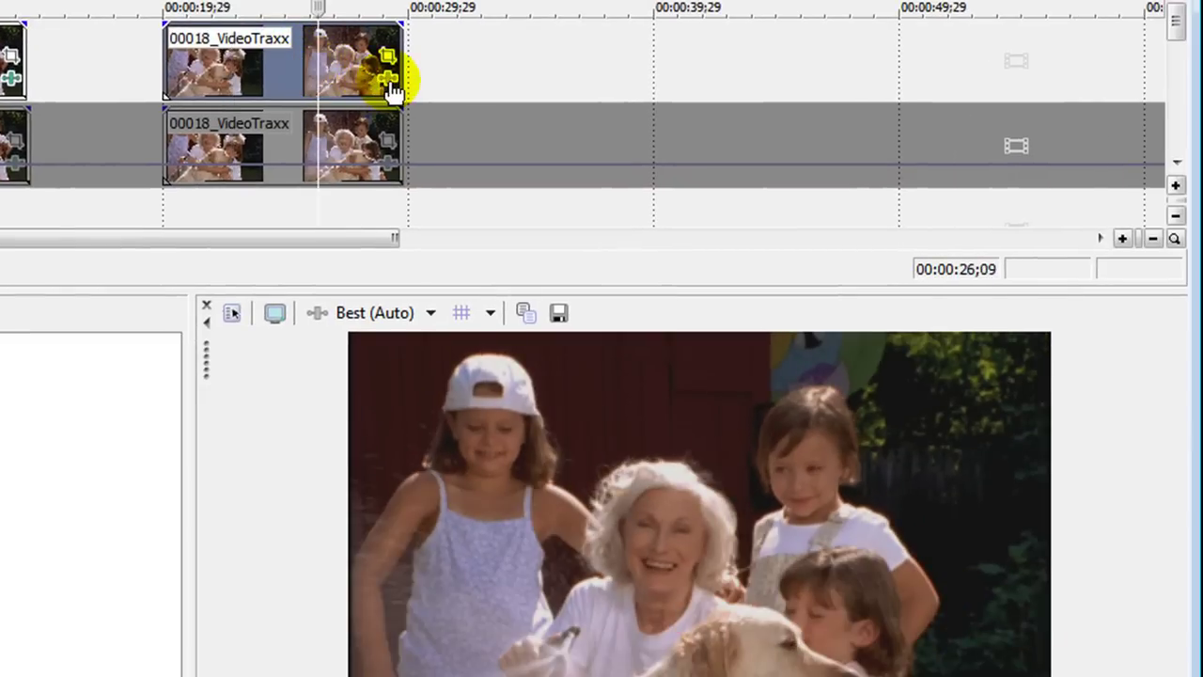
pyautogui.click(389, 83)
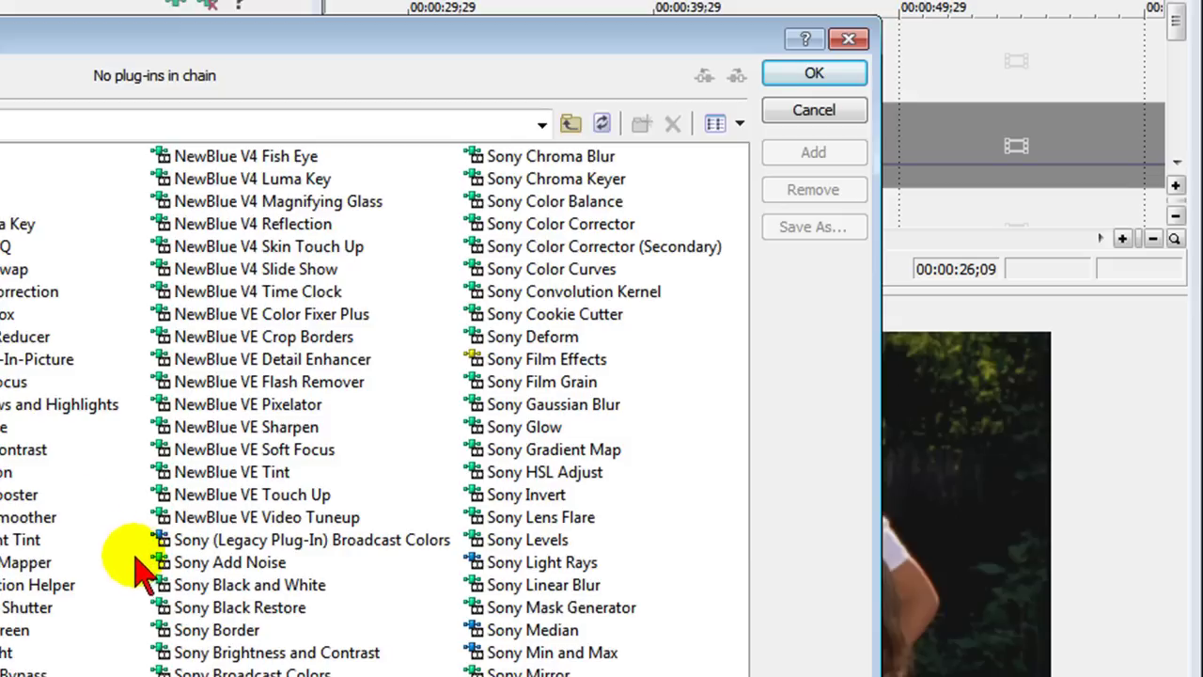
# - Add Sony Cookie Cutter to the top clip's effect chain and confirm it
pyautogui.click(559, 316)
pyautogui.doubleClick(559, 316)
pyautogui.click(814, 76)
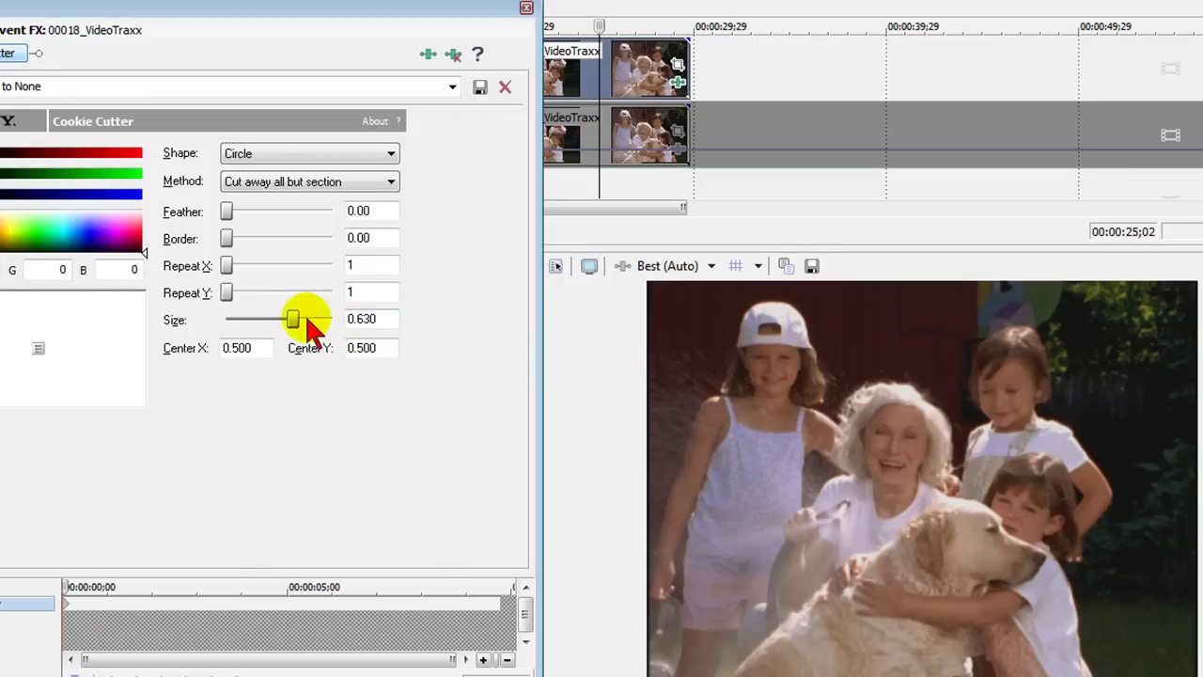
# - Set the Cookie Cutter circle to Size 0.130 and Feather 0.14, centred at 0.667/0.278 on the child's face
pyautogui.moveTo(280, 325); pyautogui.dragTo(240, 325)
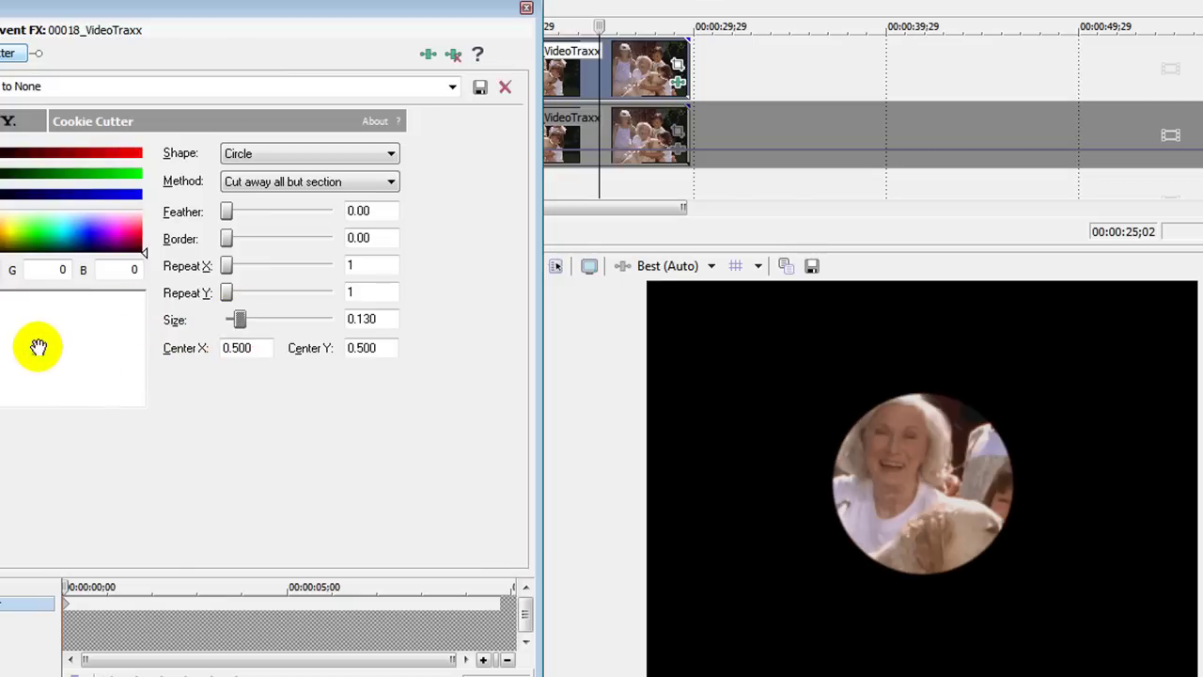
pyautogui.moveTo(37, 347); pyautogui.dragTo(73, 325)
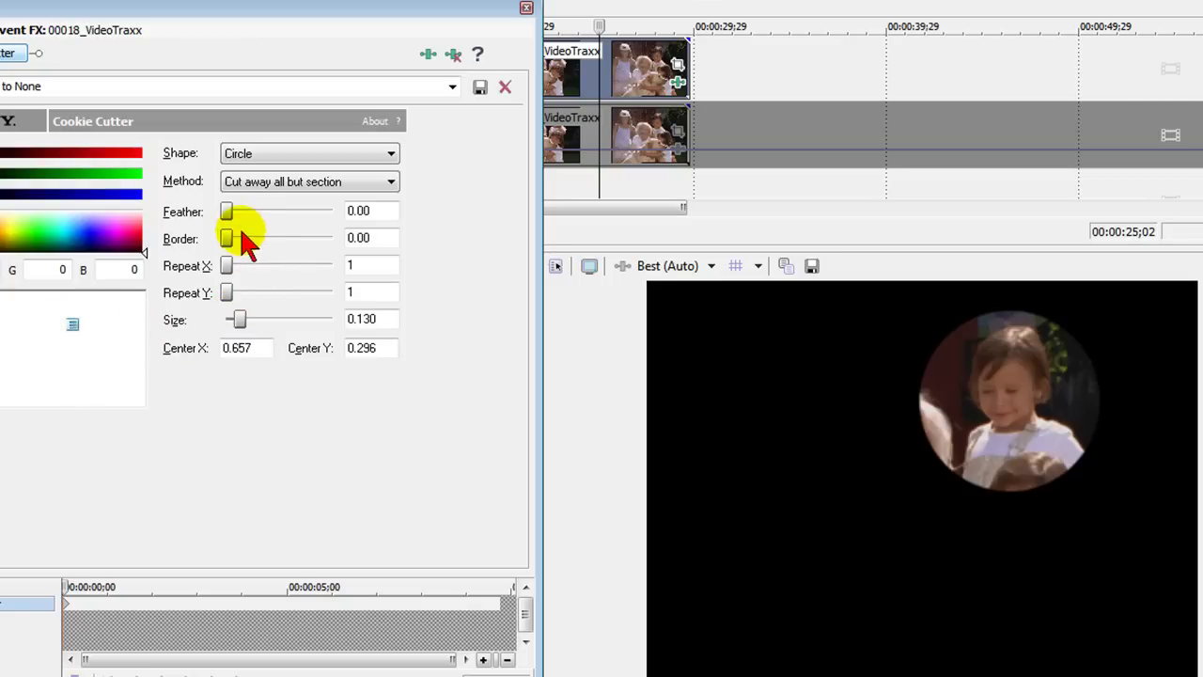
pyautogui.moveTo(227, 219); pyautogui.dragTo(234, 220)
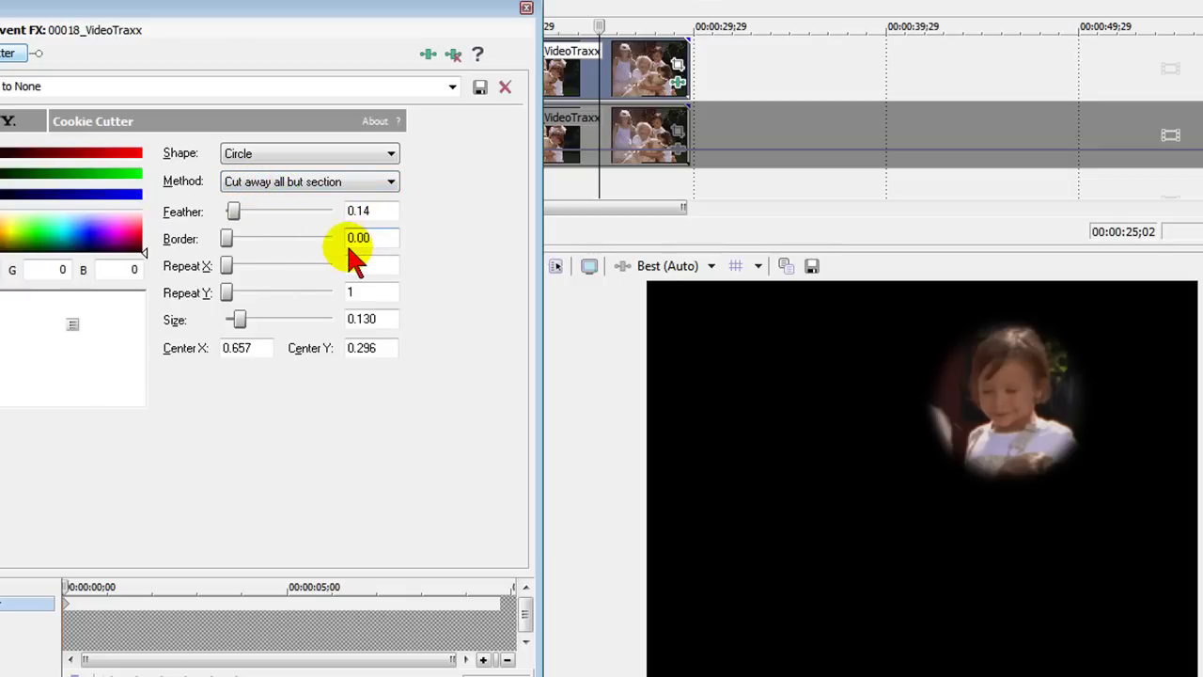
pyautogui.moveTo(240, 324); pyautogui.dragTo(240, 323)
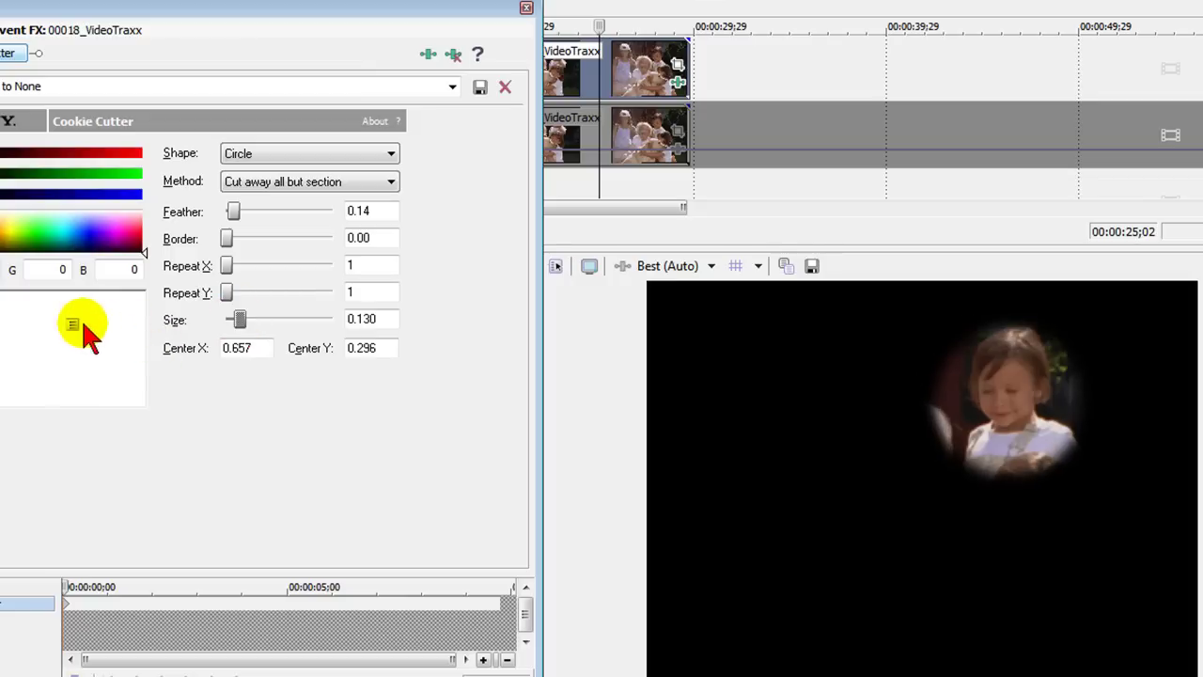
pyautogui.moveTo(71, 326); pyautogui.dragTo(73, 324)
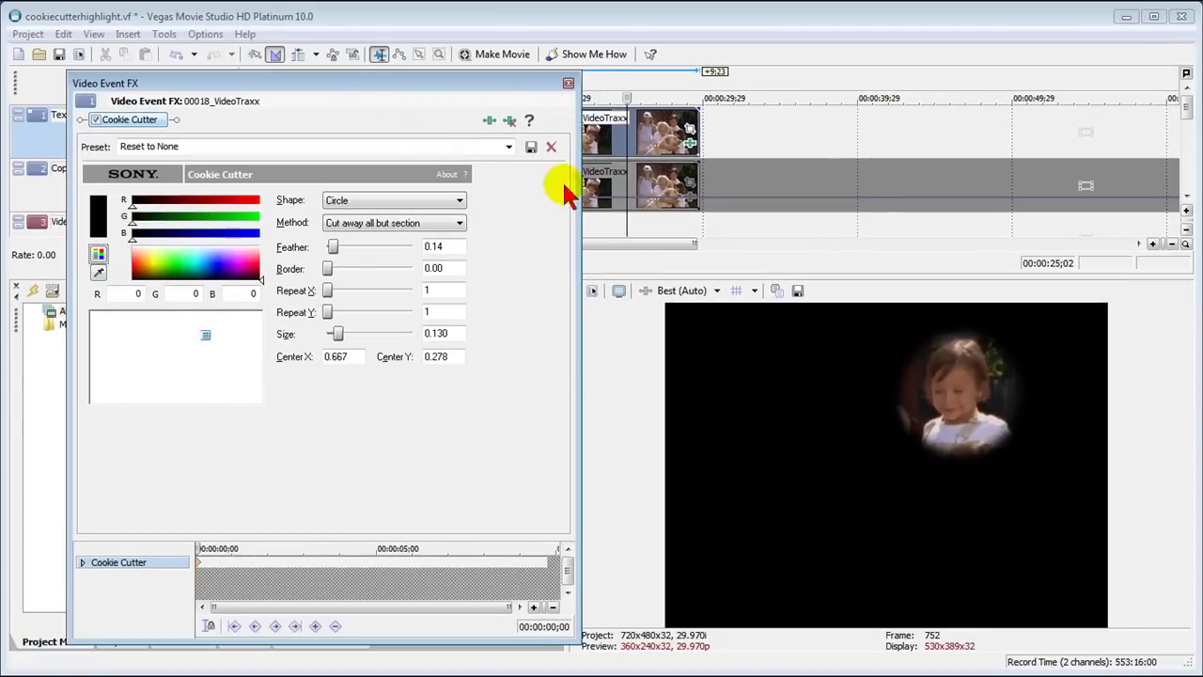
# - Close the Video Event FX window and unmute the Copy of Text track
pyautogui.click(567, 84)
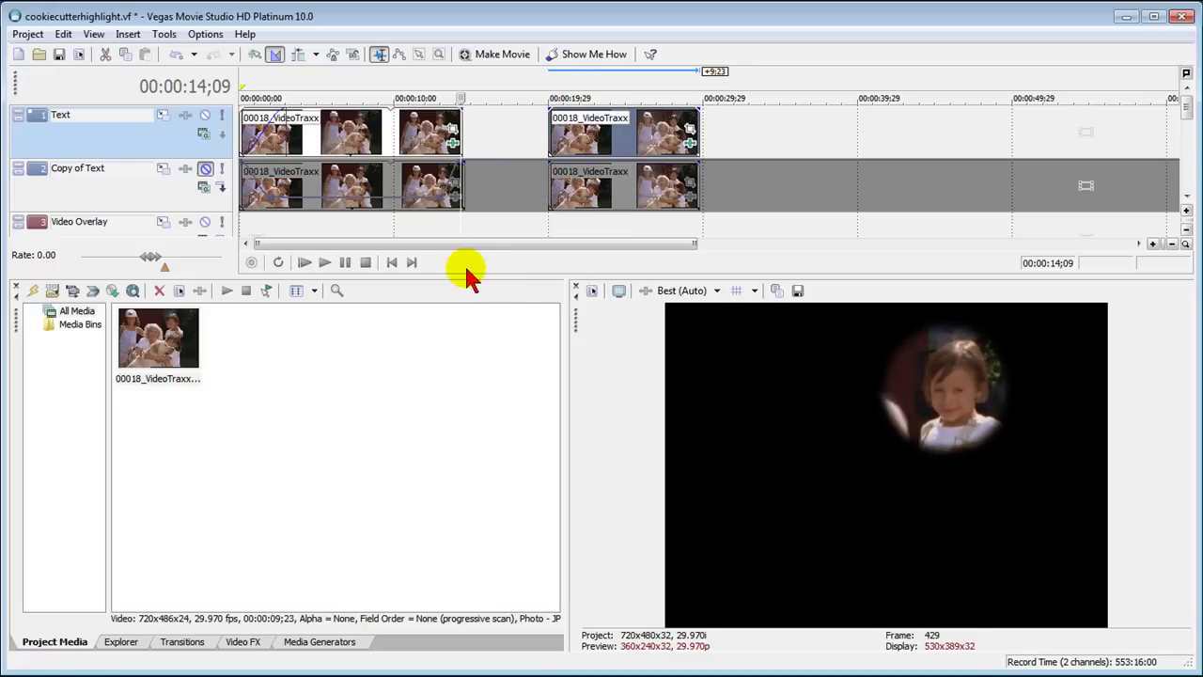
pyautogui.click(205, 170)
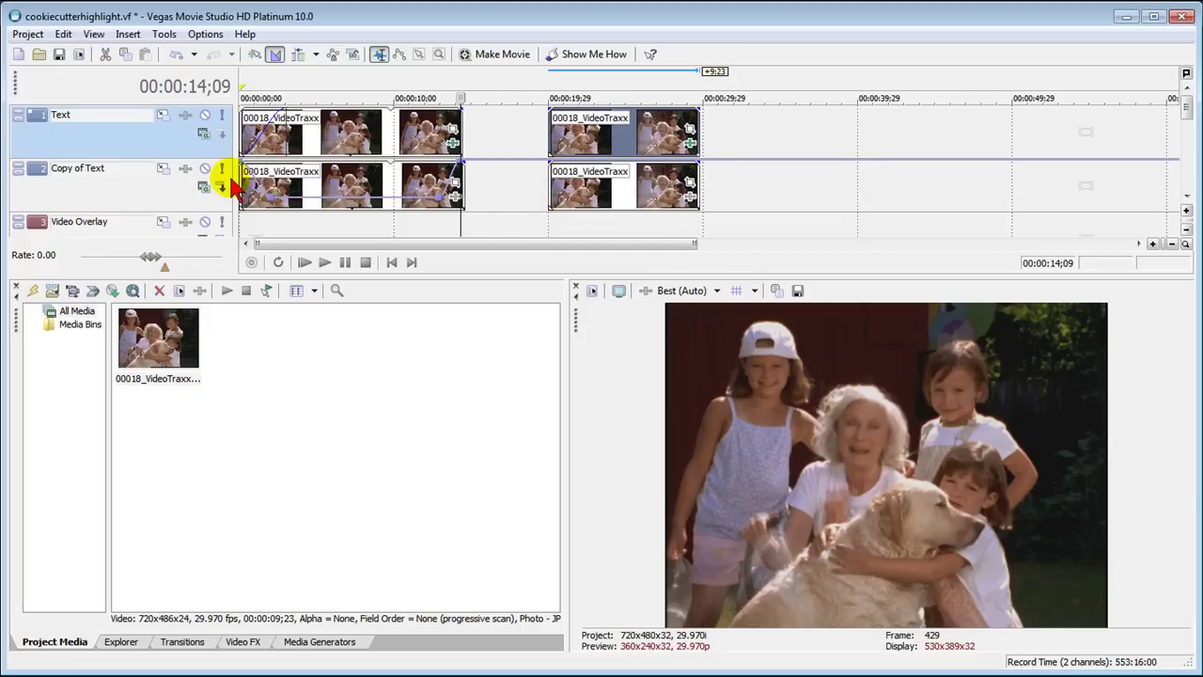
# - Lower the Copy of Text track's composite level envelope to 26% over its second clip
pyautogui.rightClick(151, 193)
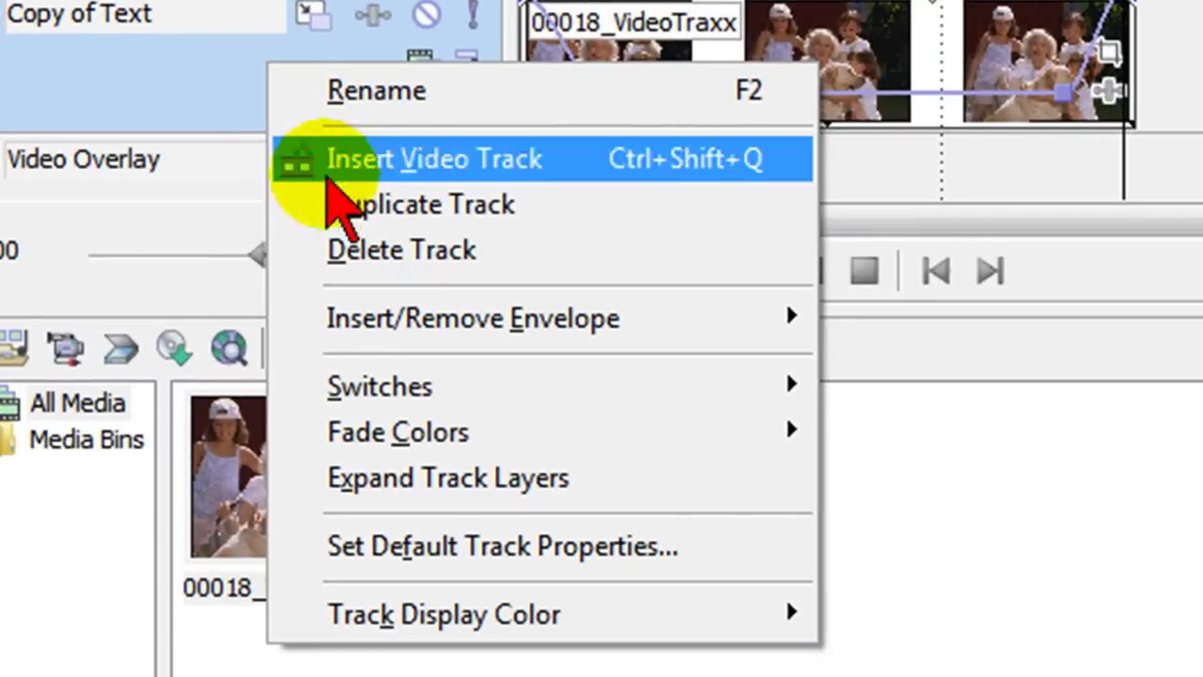
pyautogui.moveTo(243, 293)
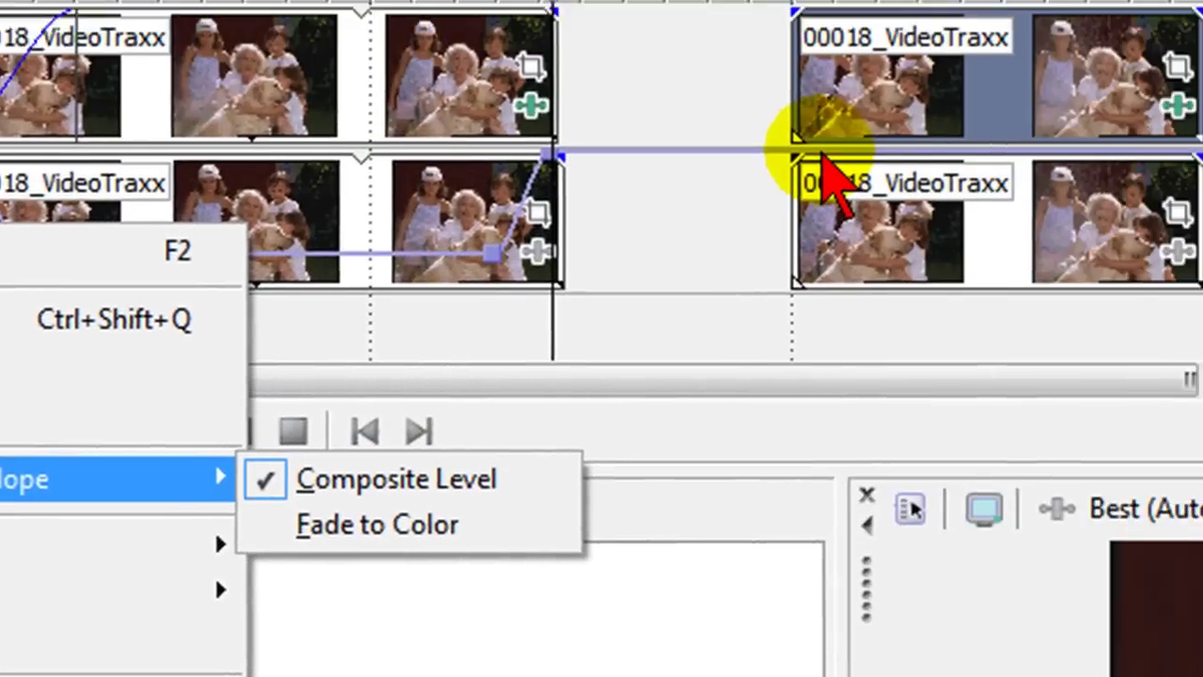
pyautogui.click(1202, 6)
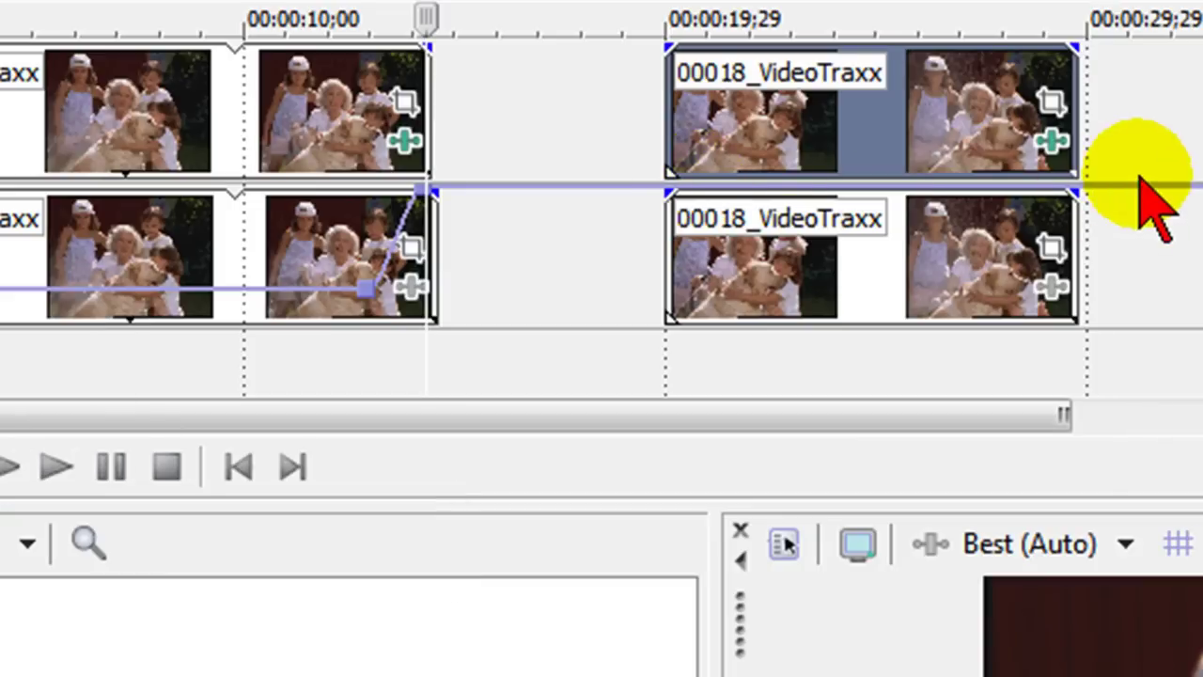
pyautogui.click(690, 193)
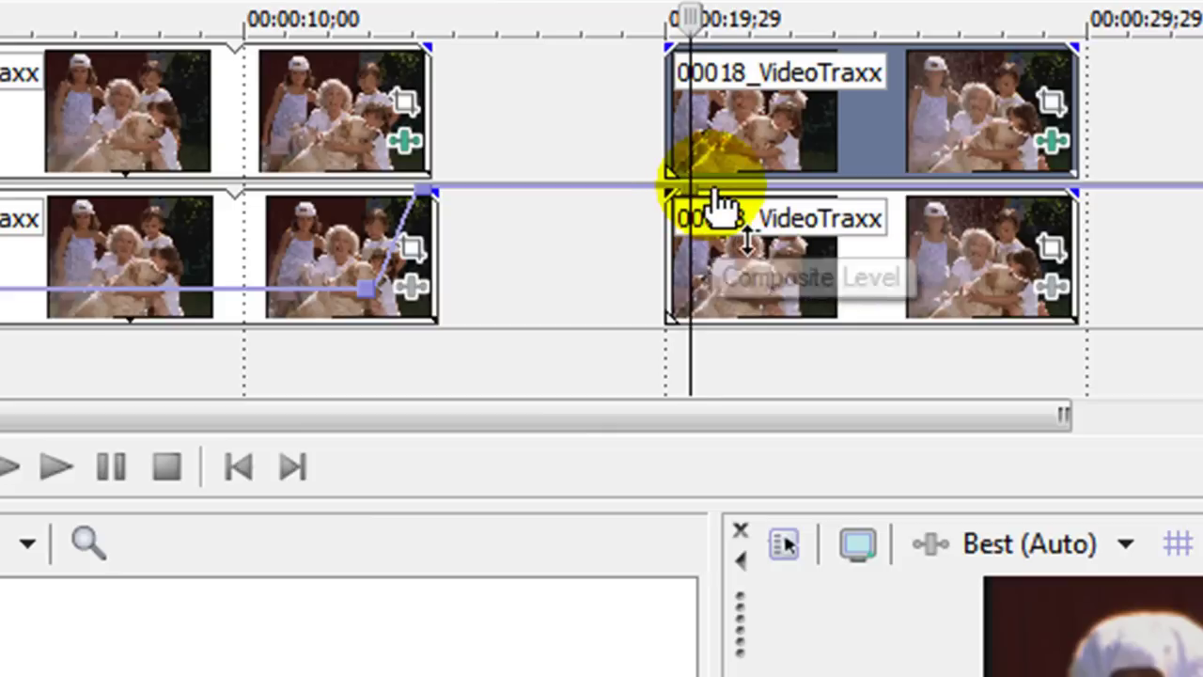
pyautogui.moveTo(714, 196); pyautogui.dragTo(744, 364)
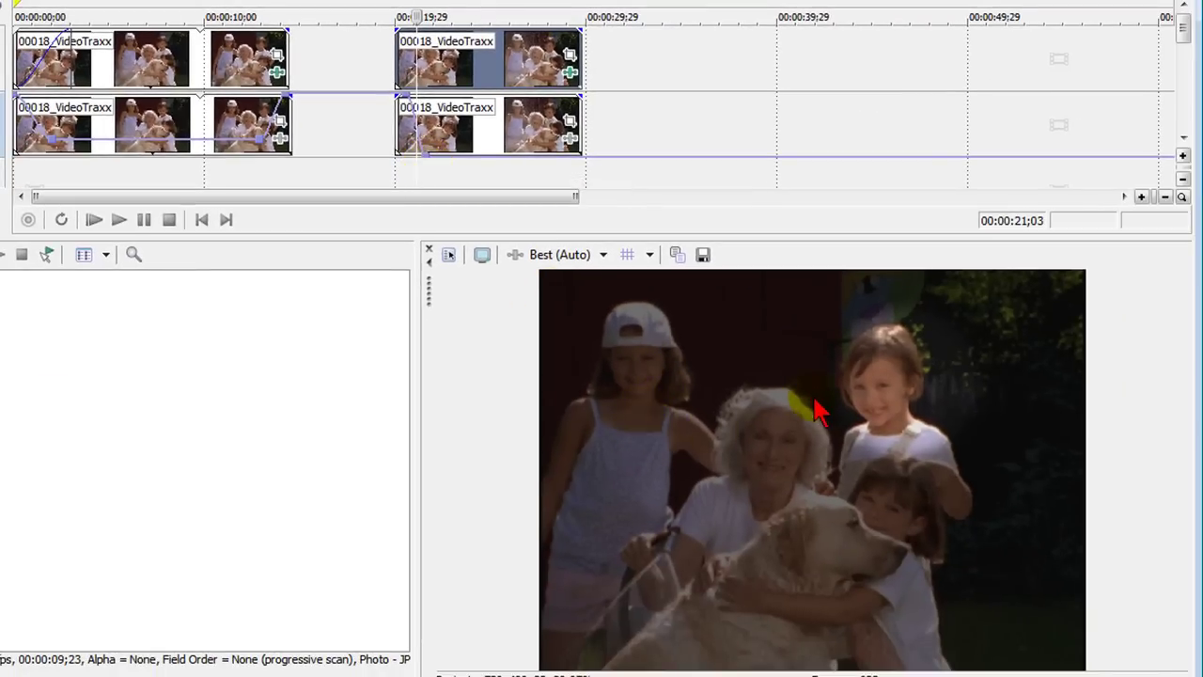
# - Shape the lower track's composite envelope at 26% in the second clip, rising to 100% at its end
pyautogui.click(384, 162)
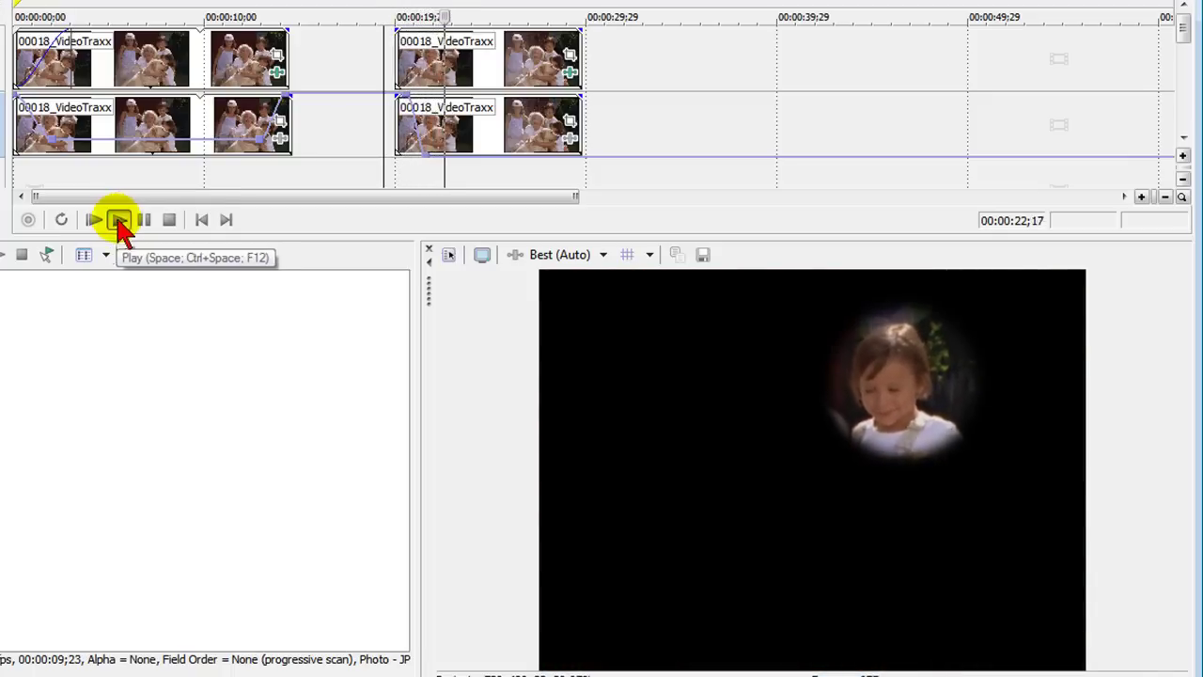
pyautogui.moveTo(446, 166); pyautogui.dragTo(441, 147)
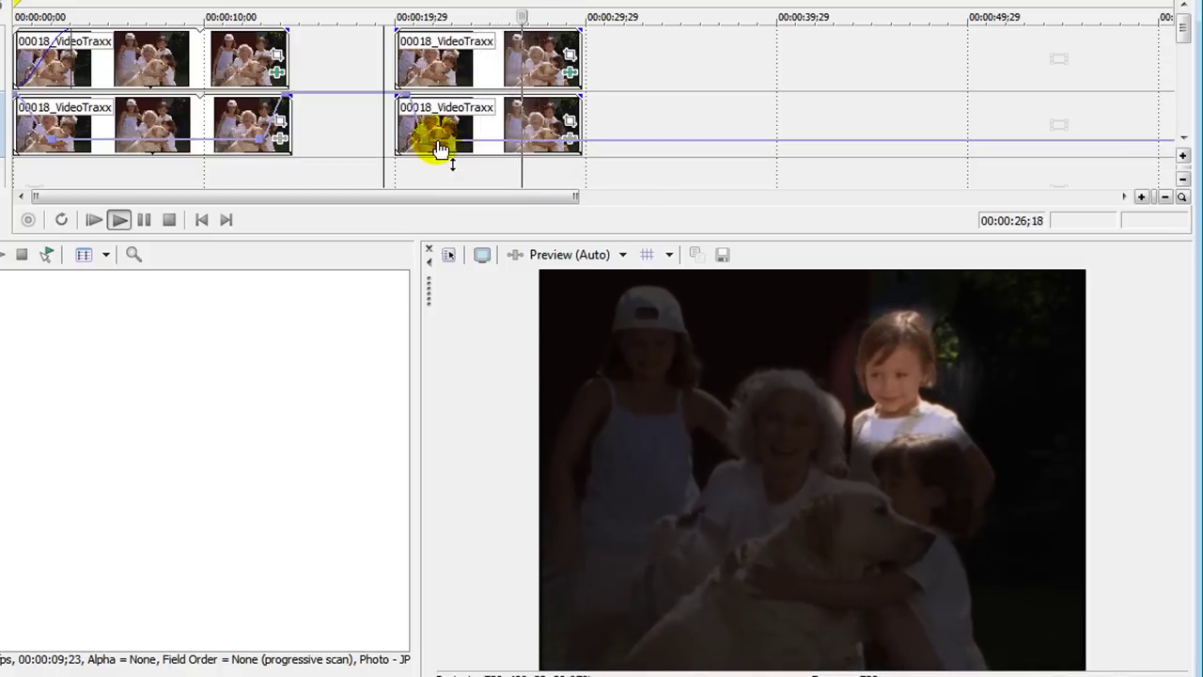
pyautogui.click(144, 219)
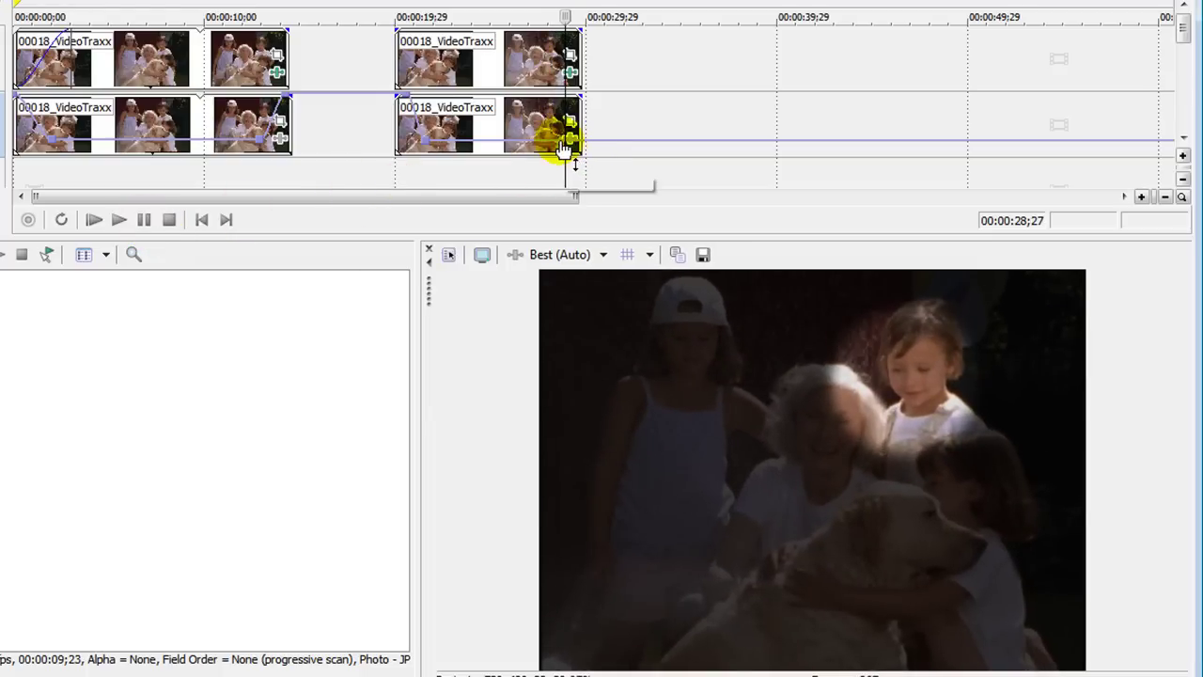
pyautogui.click(562, 147)
pyautogui.moveTo(578, 146); pyautogui.dragTo(573, 90)
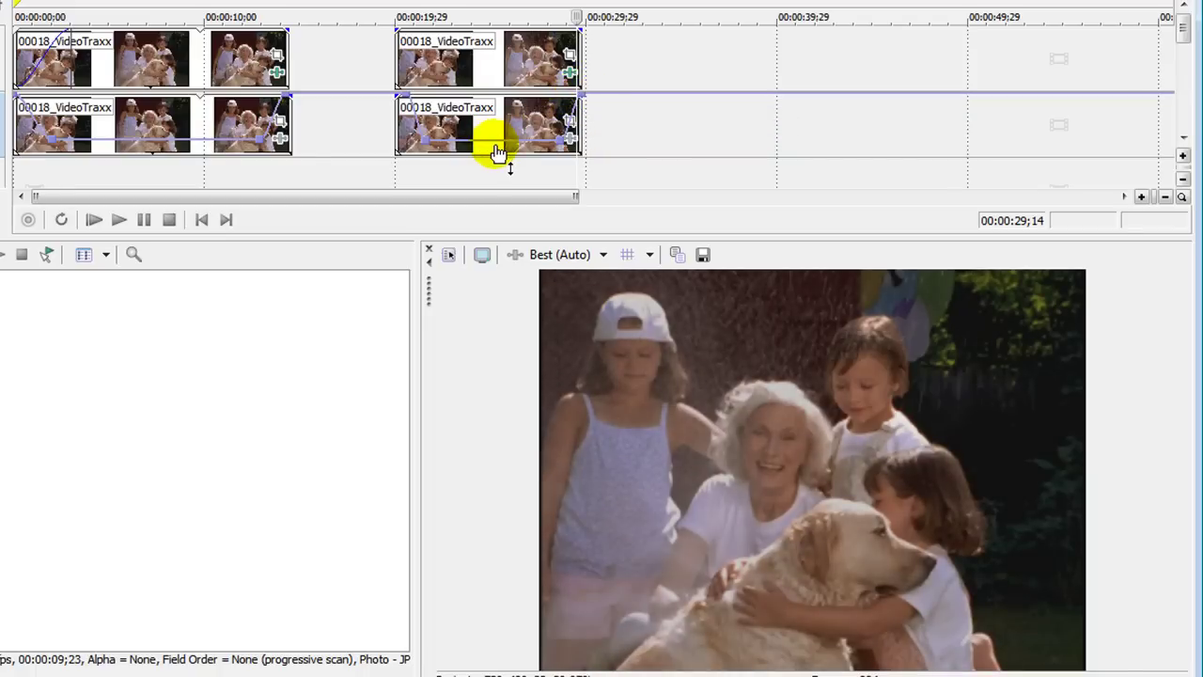
# - Play back the spotlight effect, then mute the lower track to see the spotlight alone
pyautogui.click(481, 149)
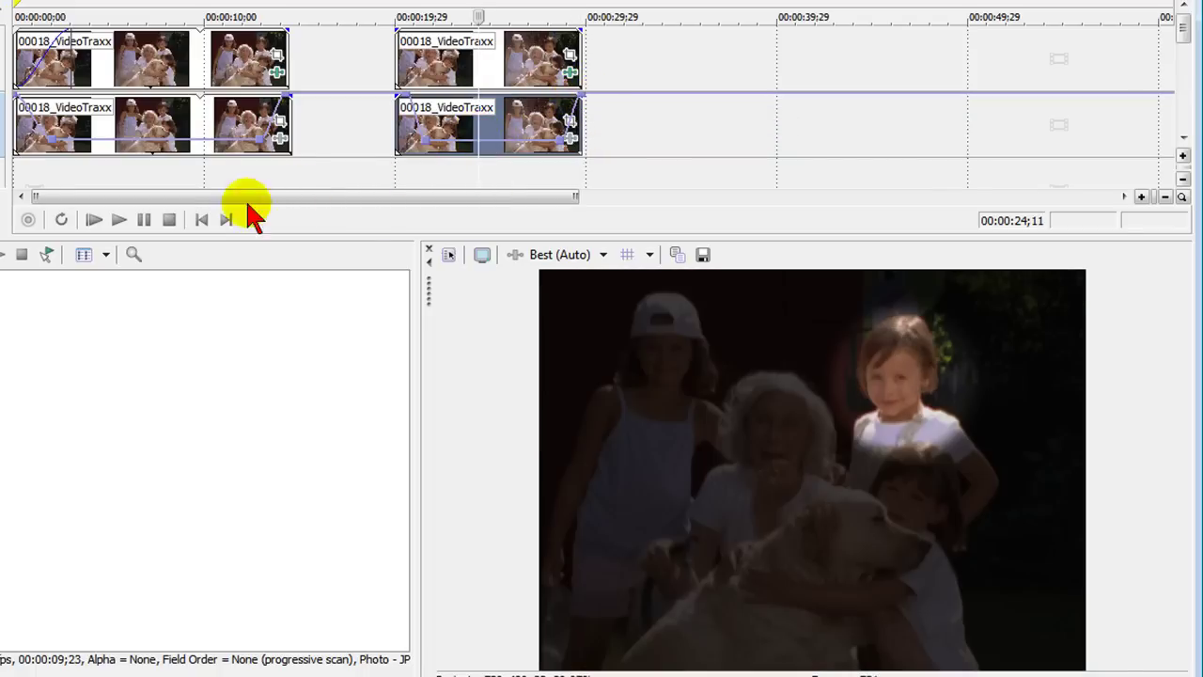
pyautogui.click(119, 222)
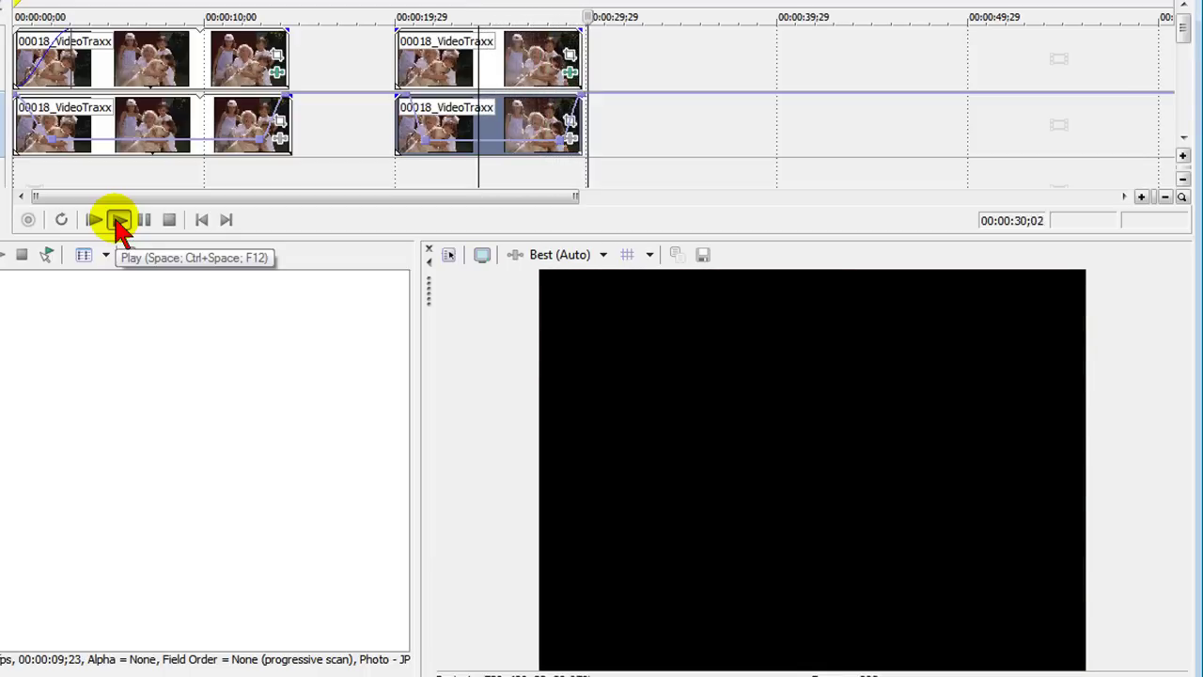
pyautogui.click(488, 139)
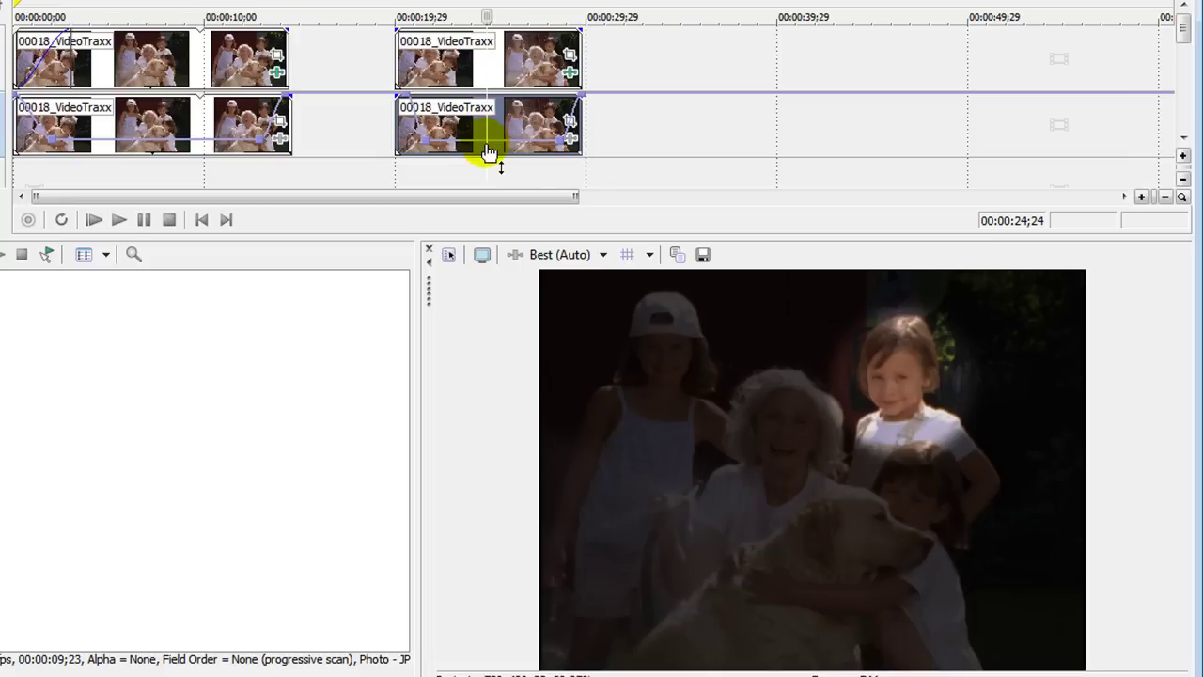
pyautogui.click(484, 147)
pyautogui.click(532, 79)
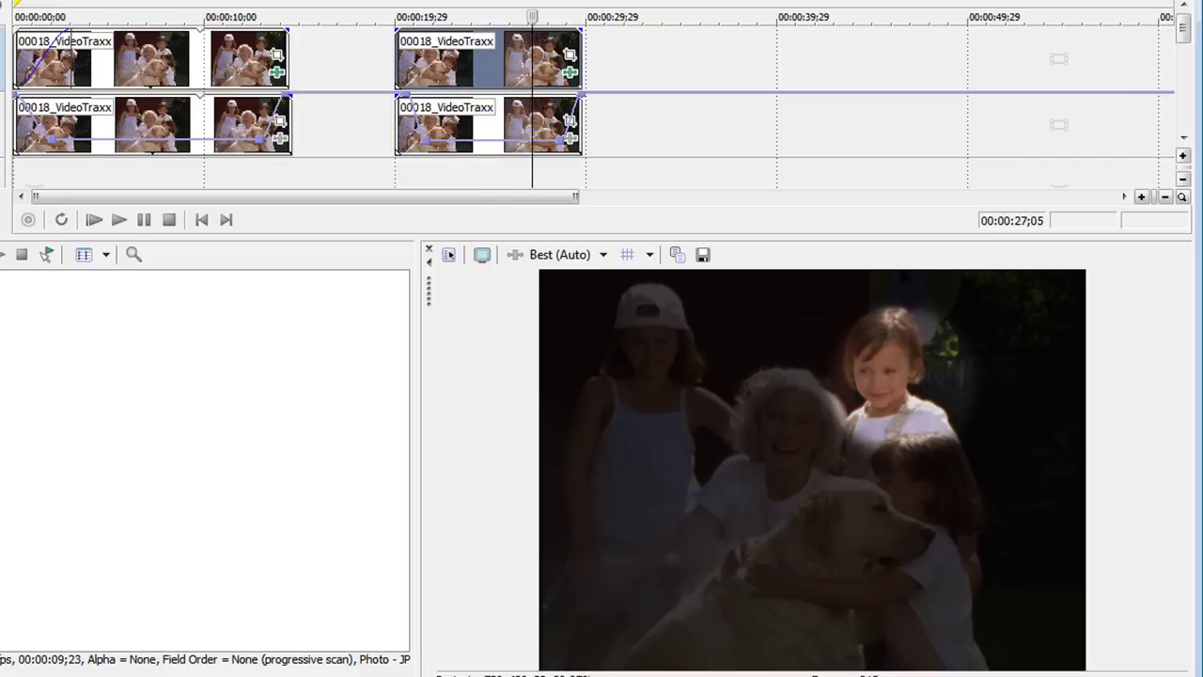
pyautogui.click(4, 122)
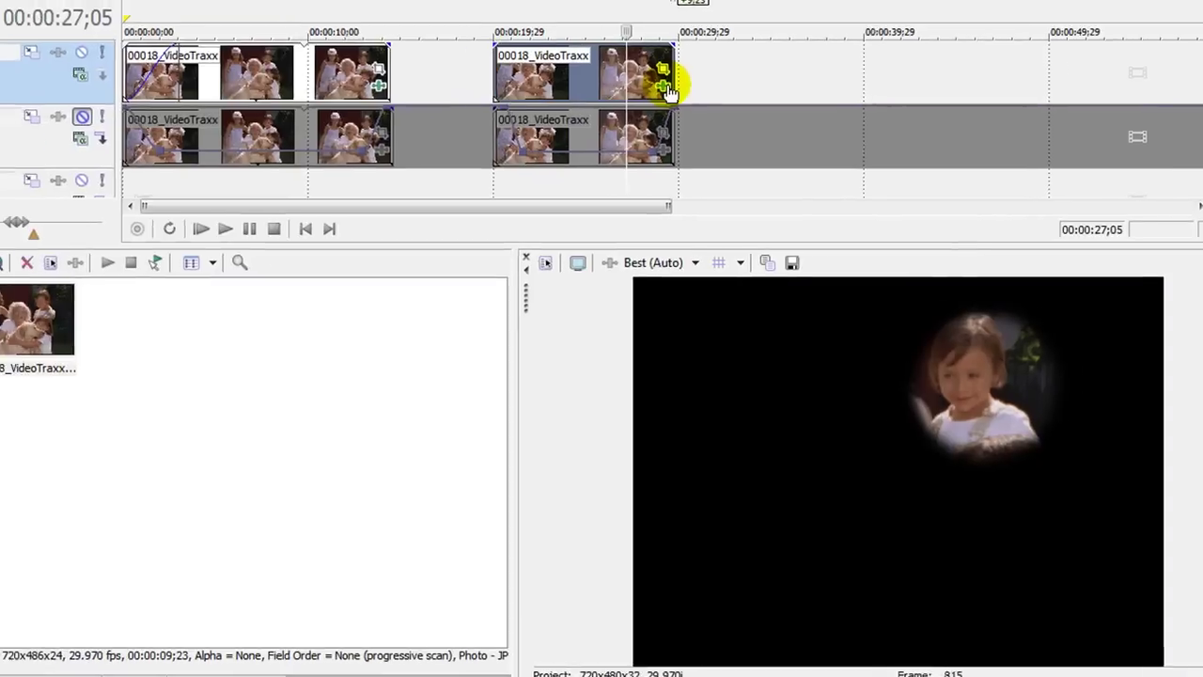
# - Reopen Cookie Cutter and recentre the circle at Center 0.633/0.252, keeping Size 0.130
pyautogui.click(571, 75)
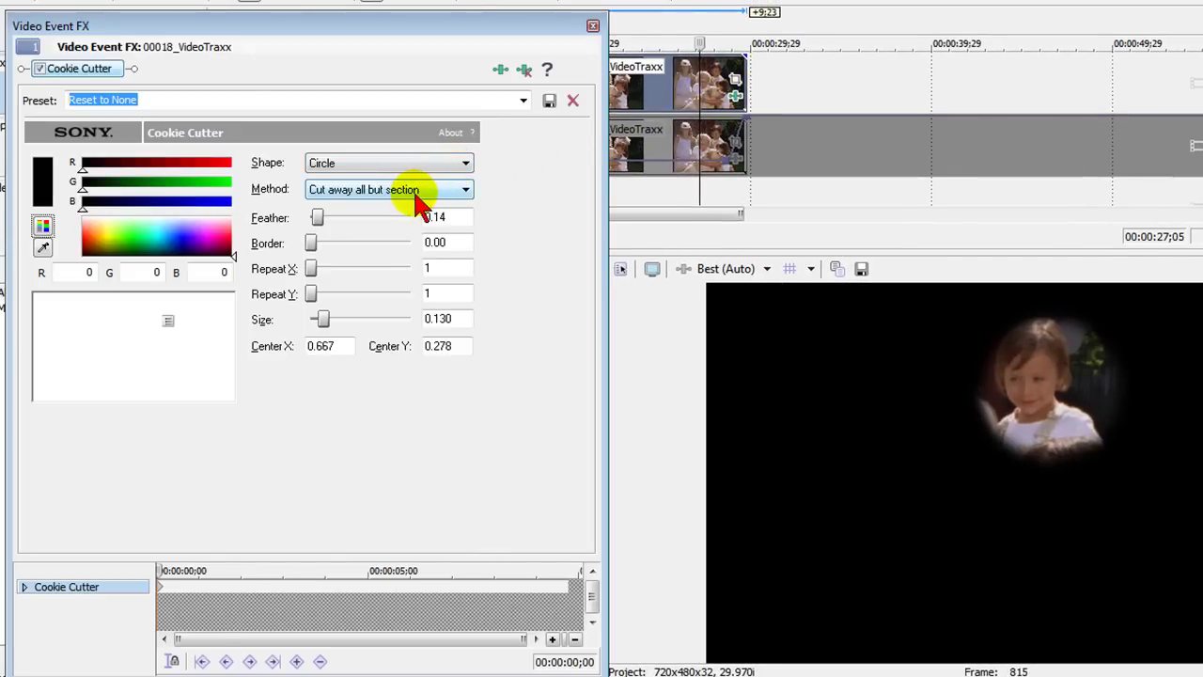
pyautogui.moveTo(324, 319)
pyautogui.mouseDown()
pyautogui.moveTo(350, 315)
pyautogui.moveTo(327, 321)
pyautogui.mouseUp()
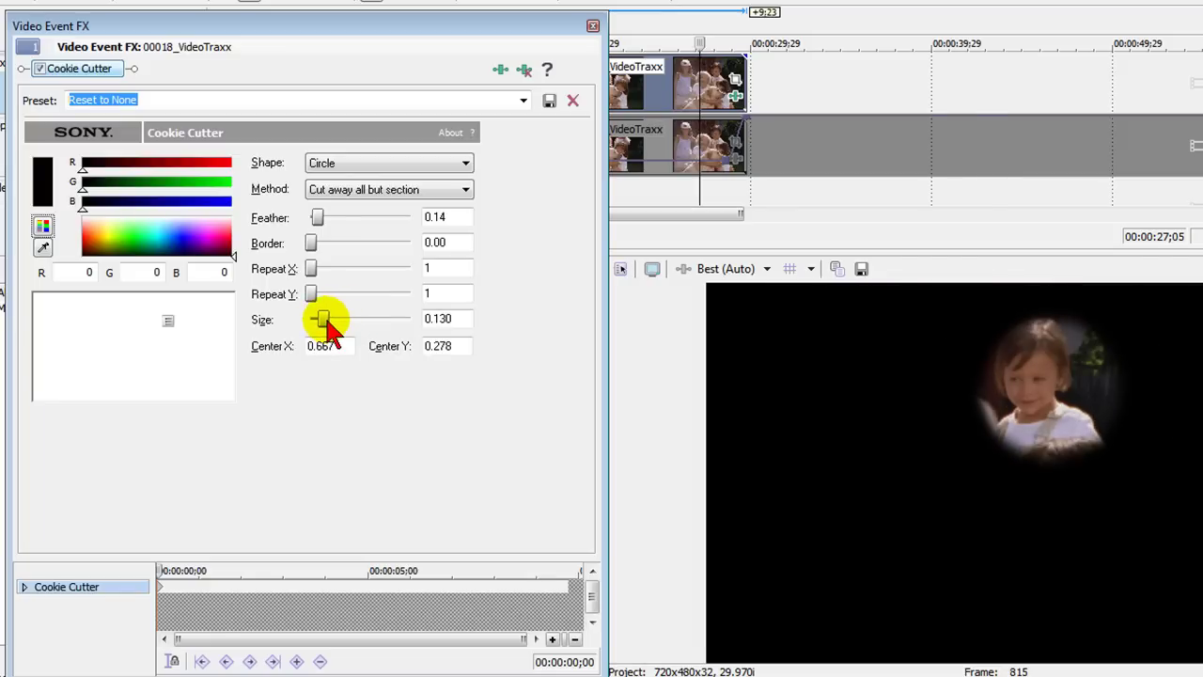
pyautogui.moveTo(170, 322); pyautogui.dragTo(163, 320)
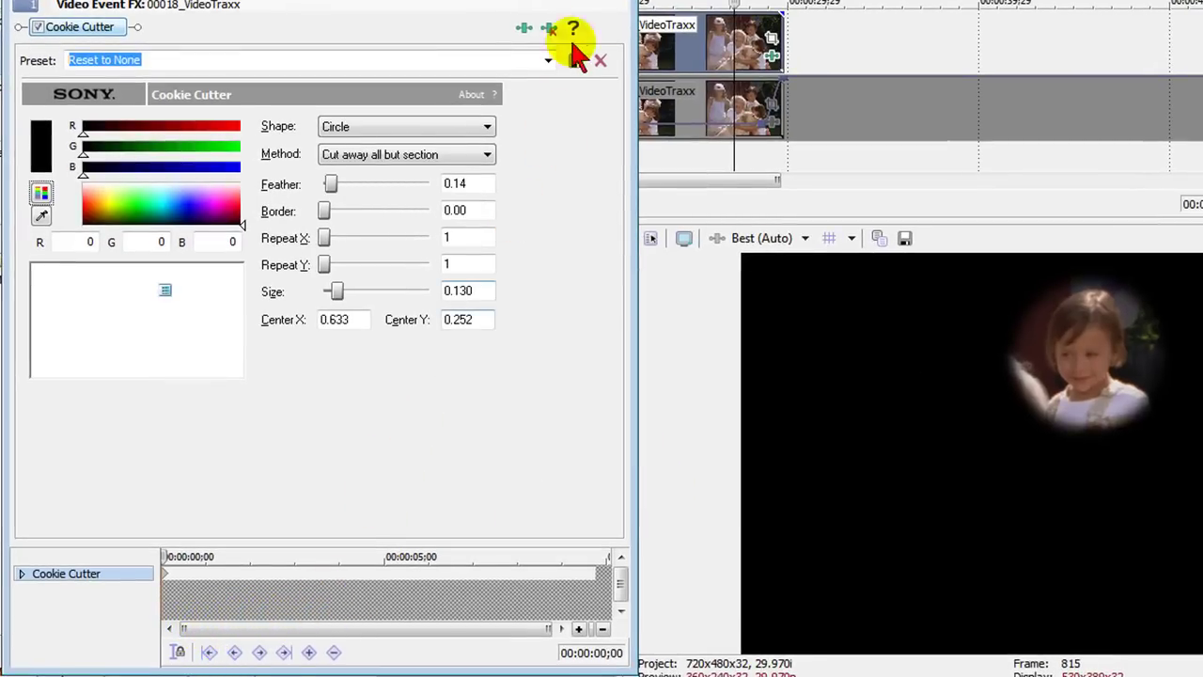
# - Close the Cookie Cutter settings and unmute the Copy of Text track
pyautogui.click(625, 5)
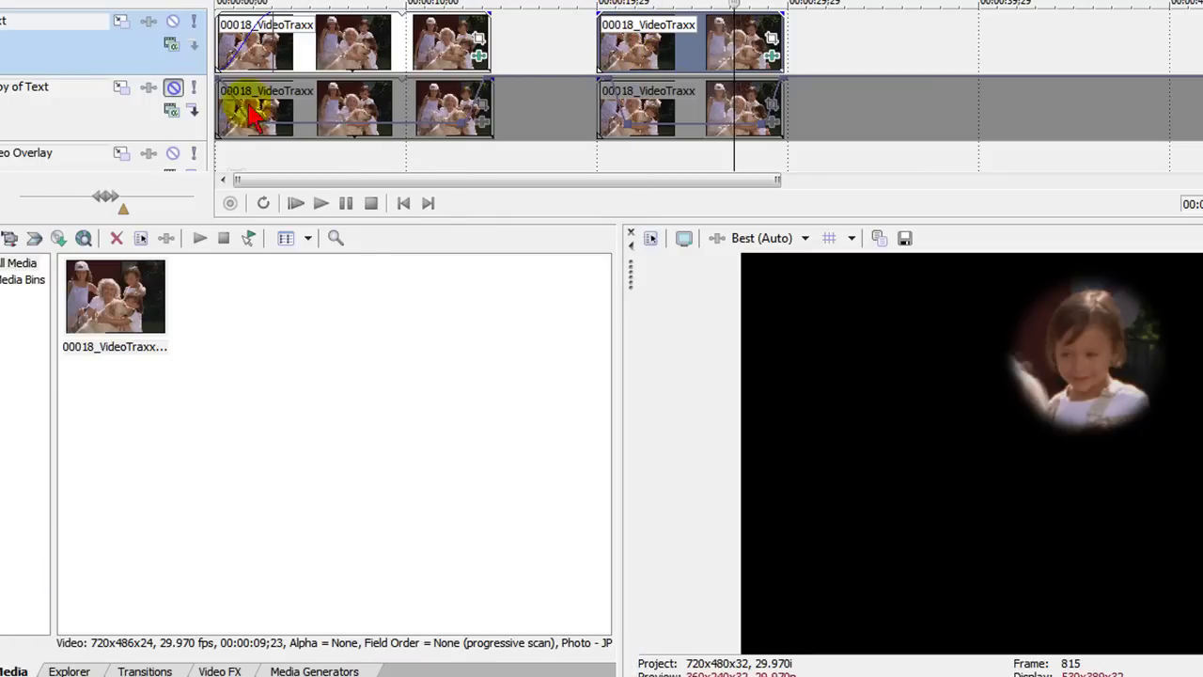
pyautogui.click(172, 86)
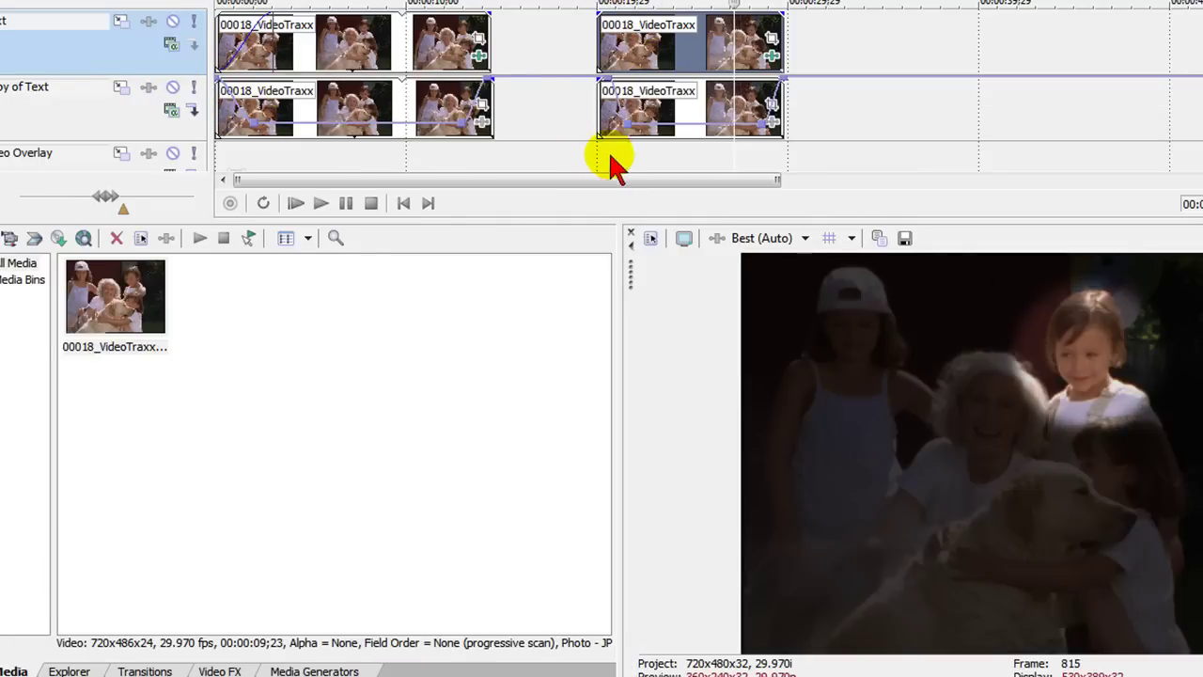